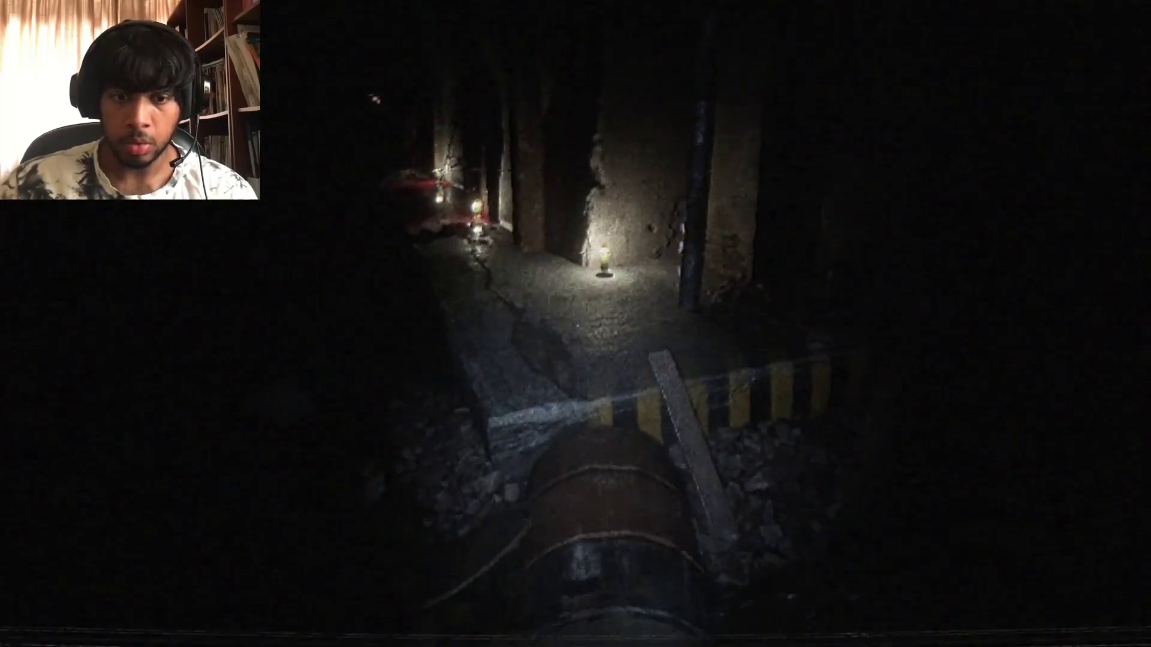
key("w")
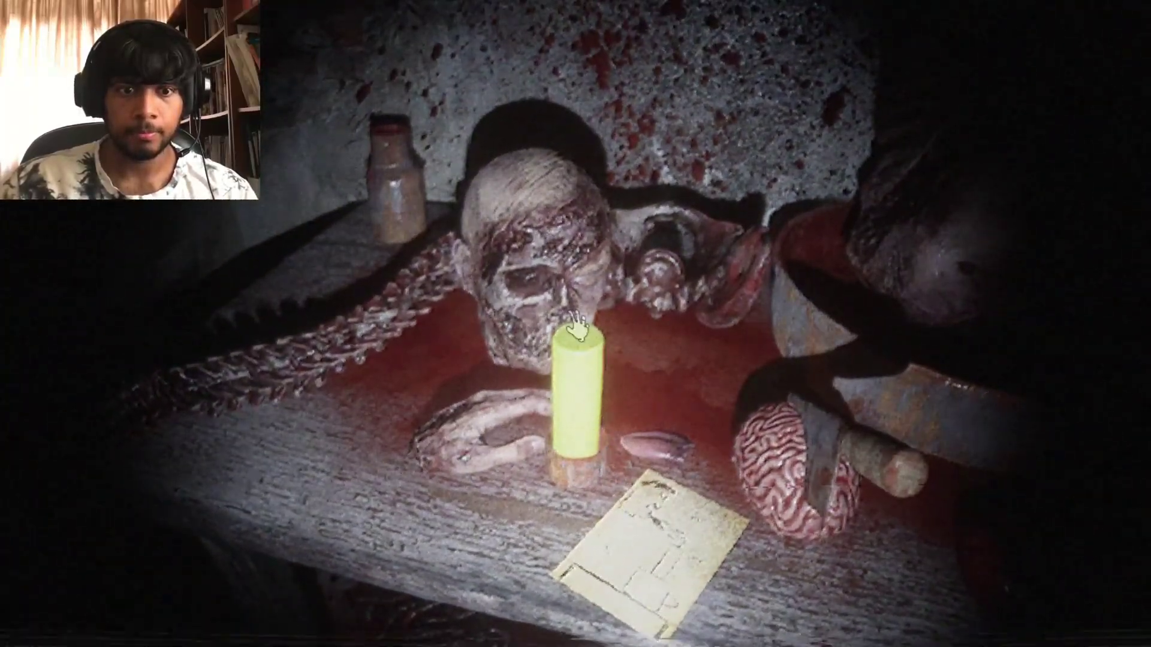
left_click(575, 329)
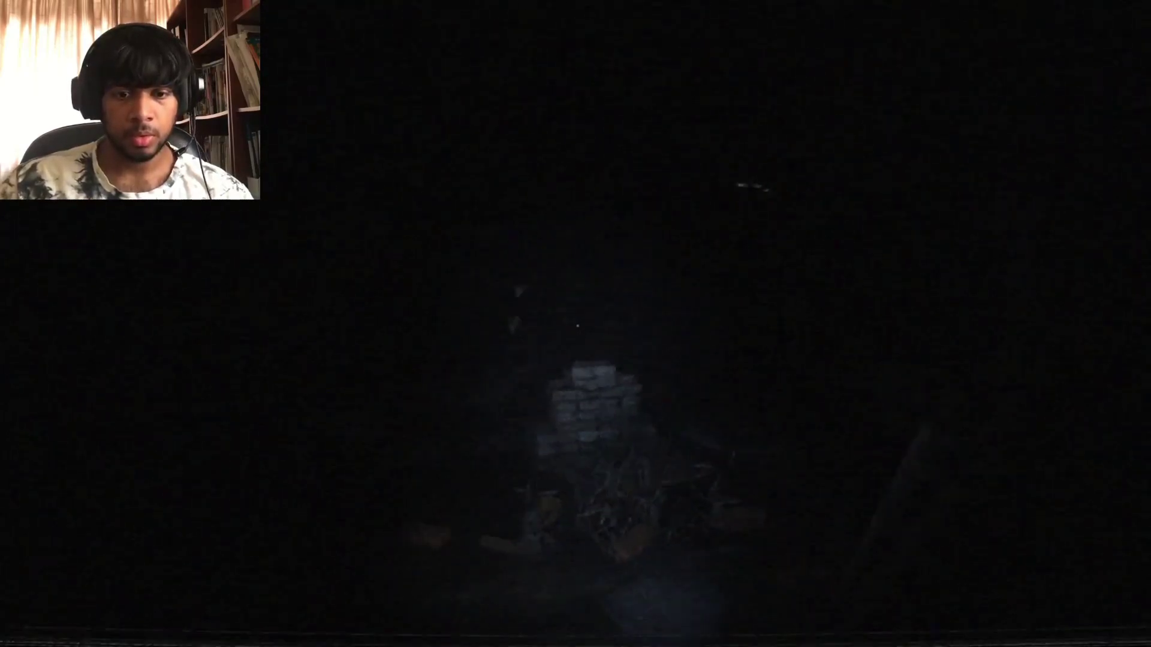
key("w")
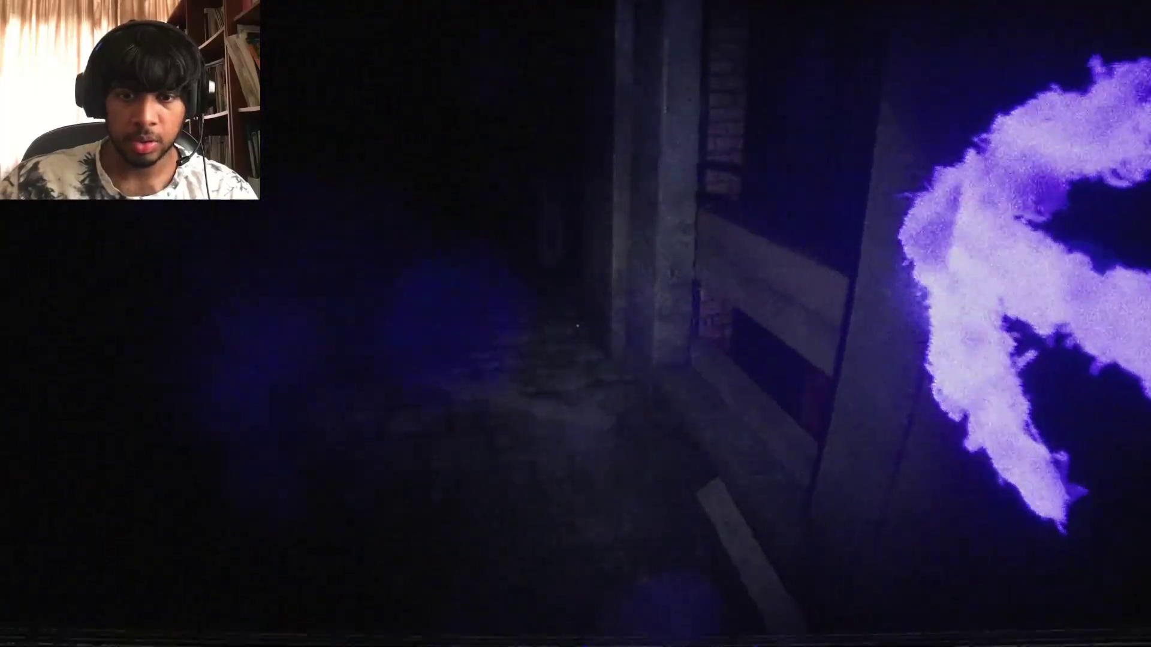
key("q")
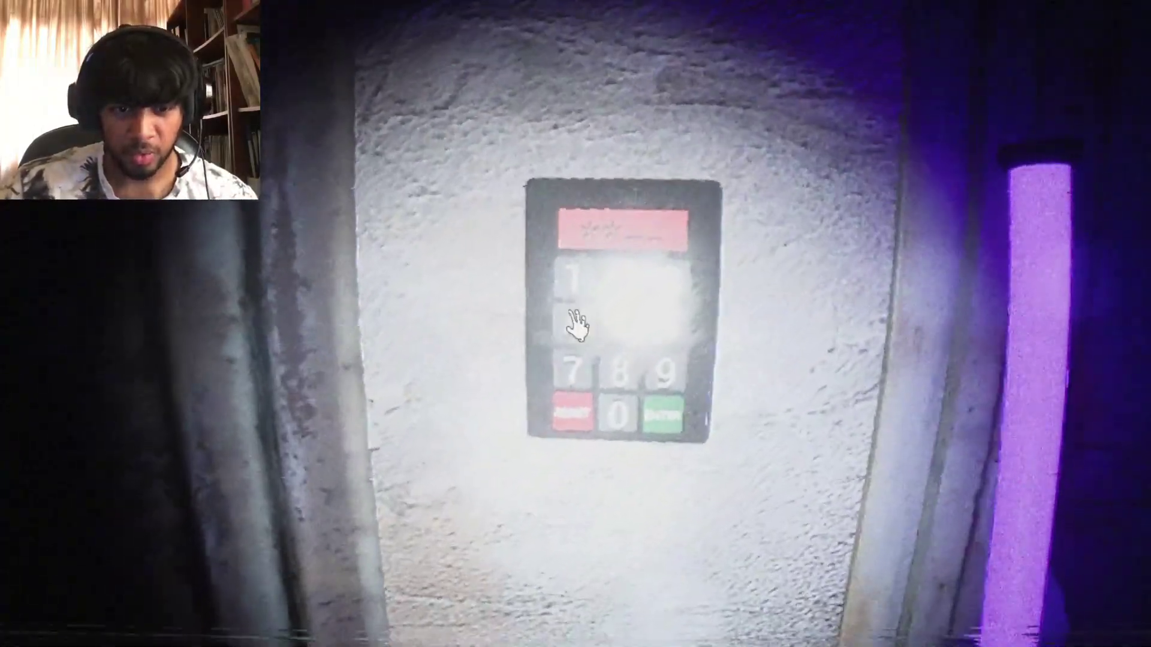
left_click(576, 326)
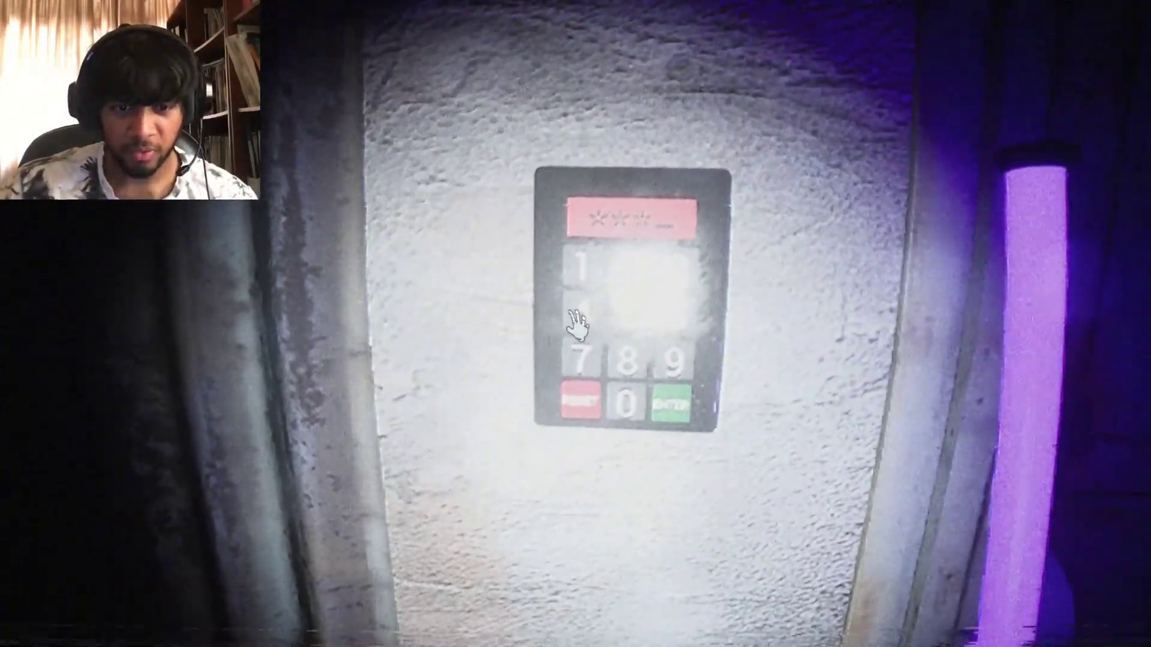
left_click(576, 326)
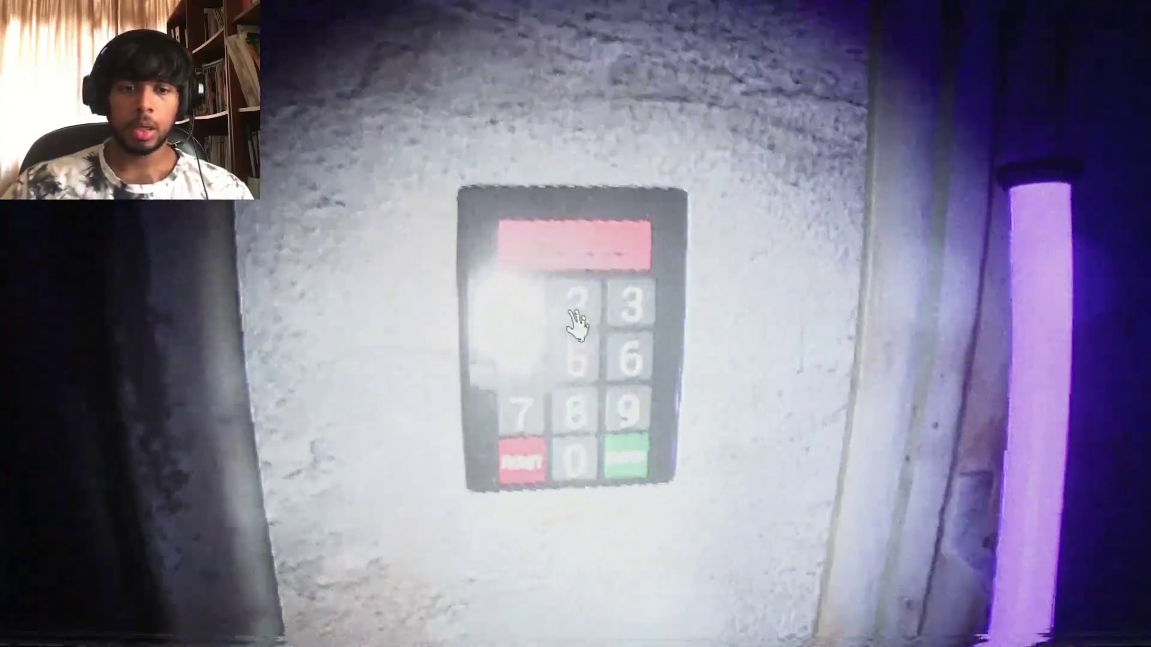
left_click(576, 322)
left_click(576, 322)
left_click(575, 322)
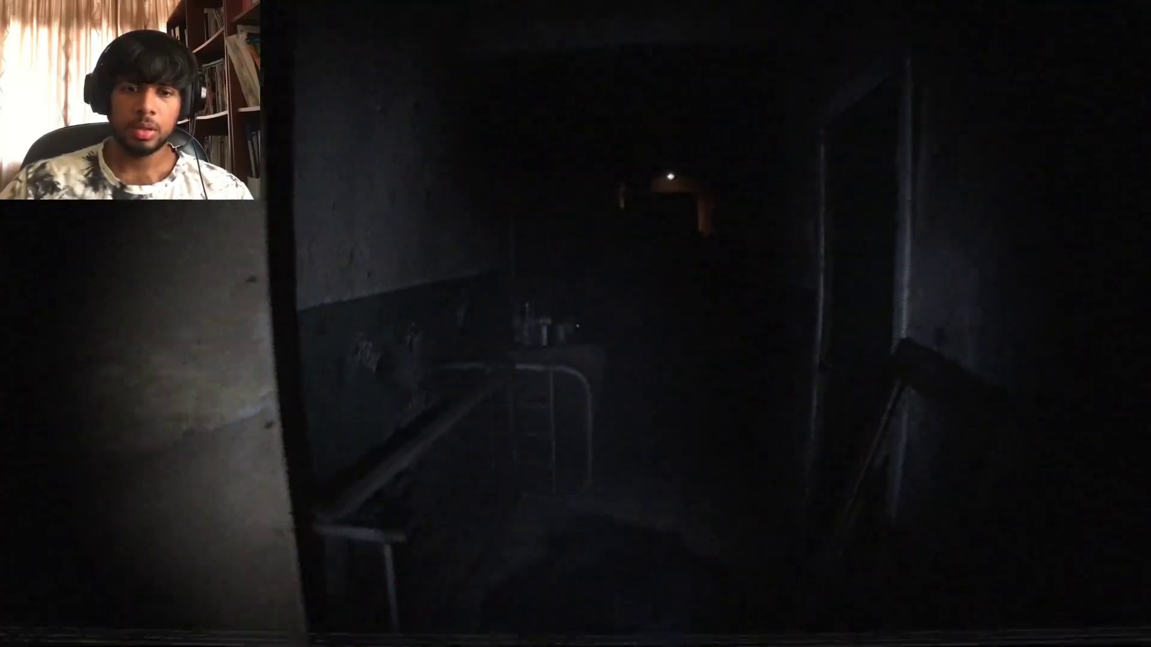
key("w")
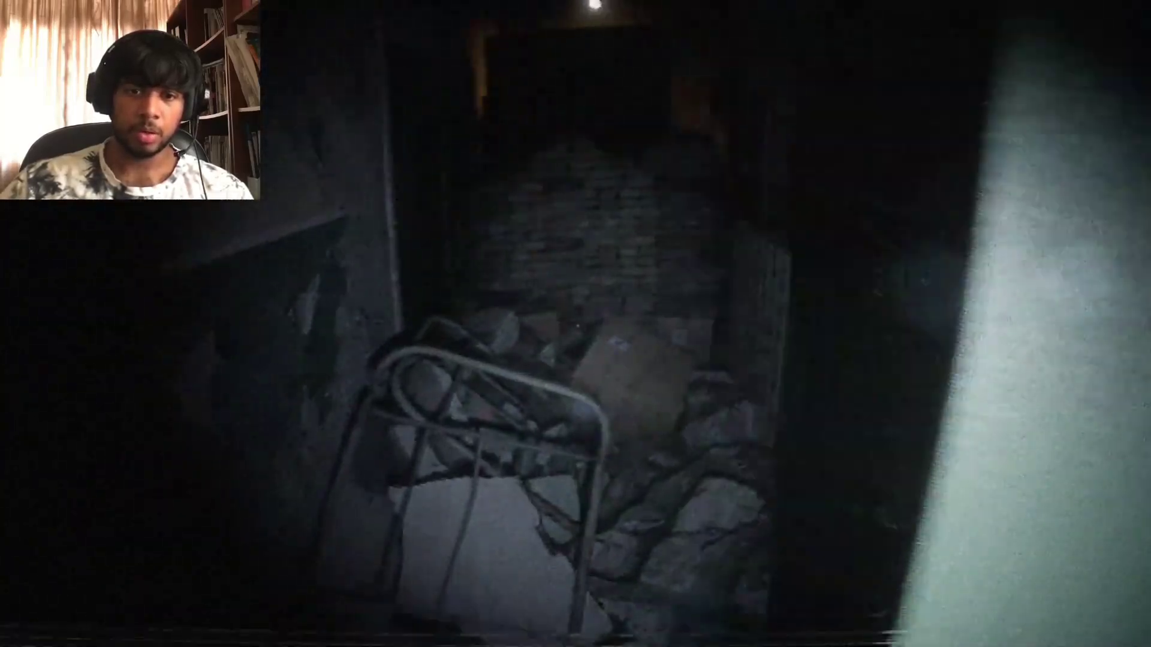
key("w")
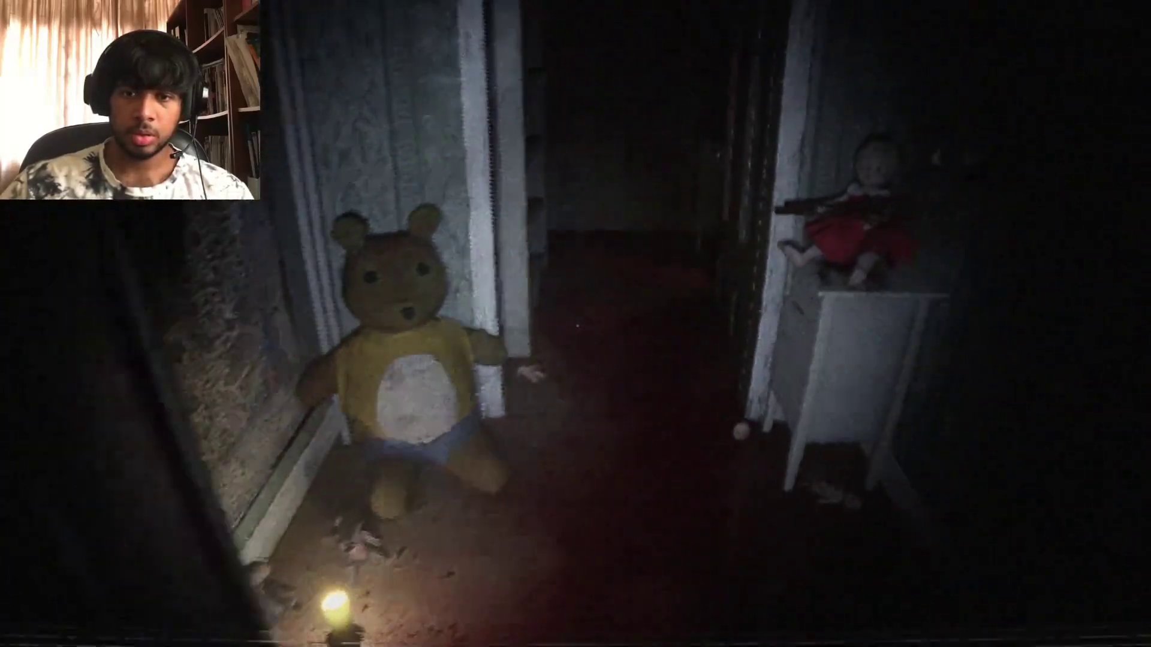
key("w")
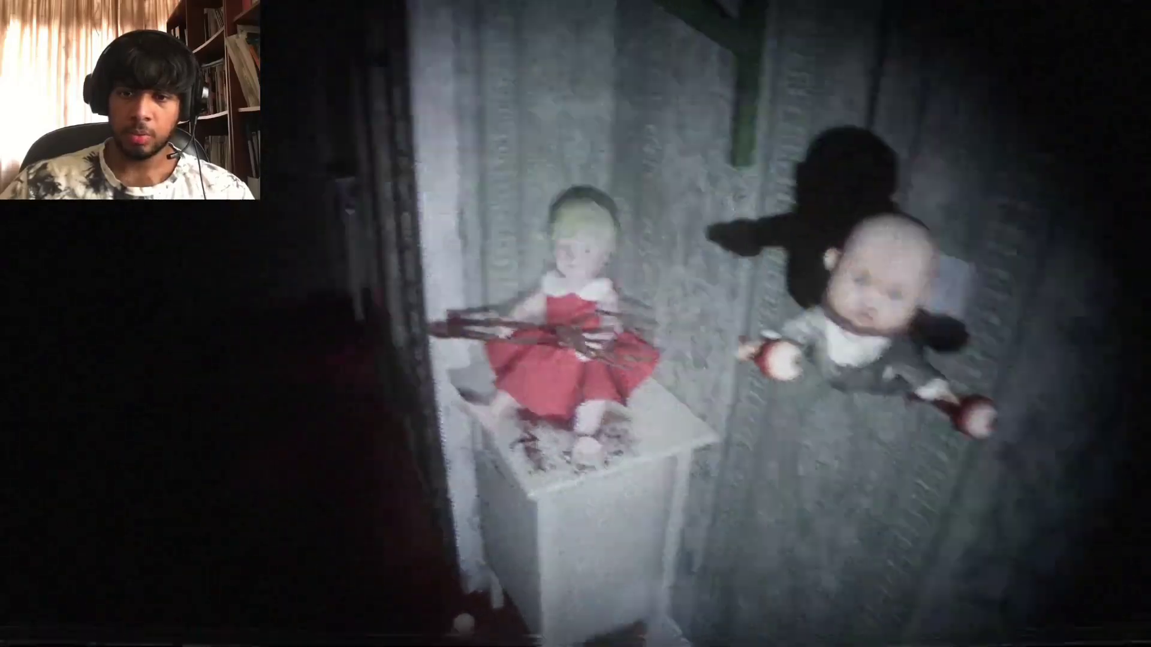
key("s")
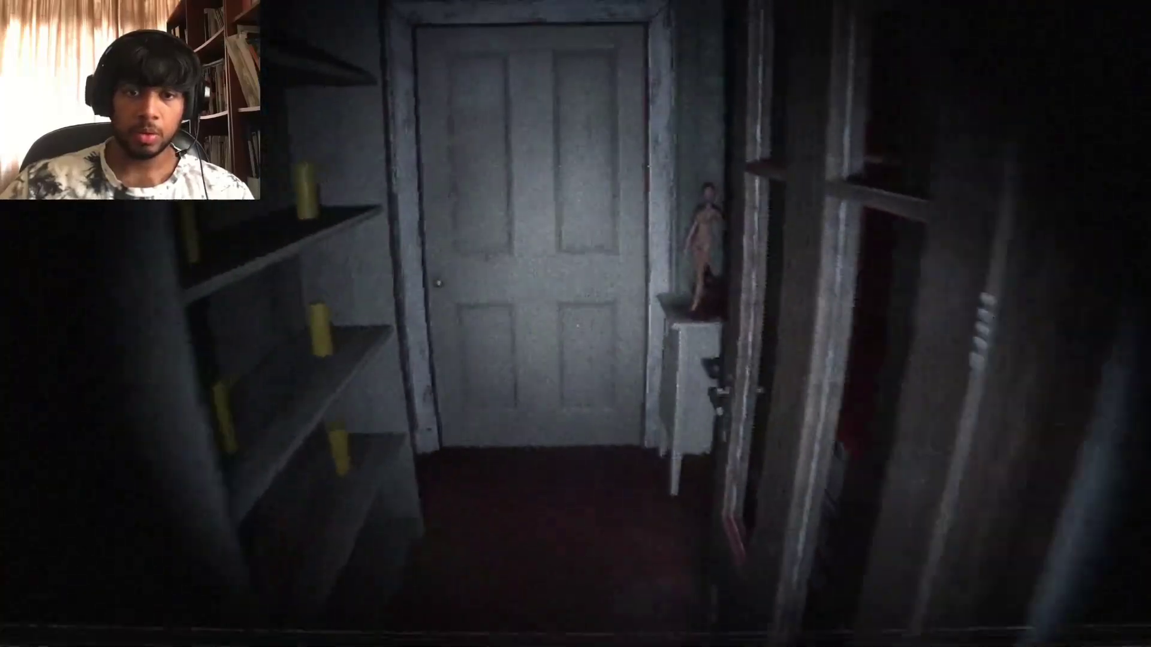
key("w")
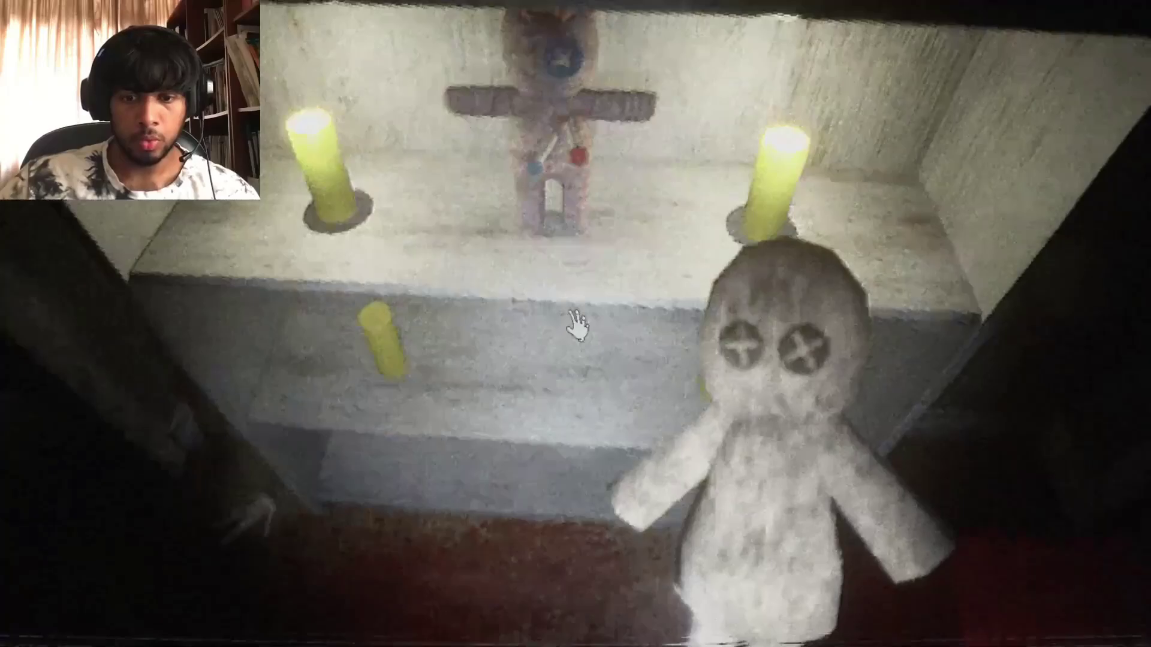
left_click(575, 324)
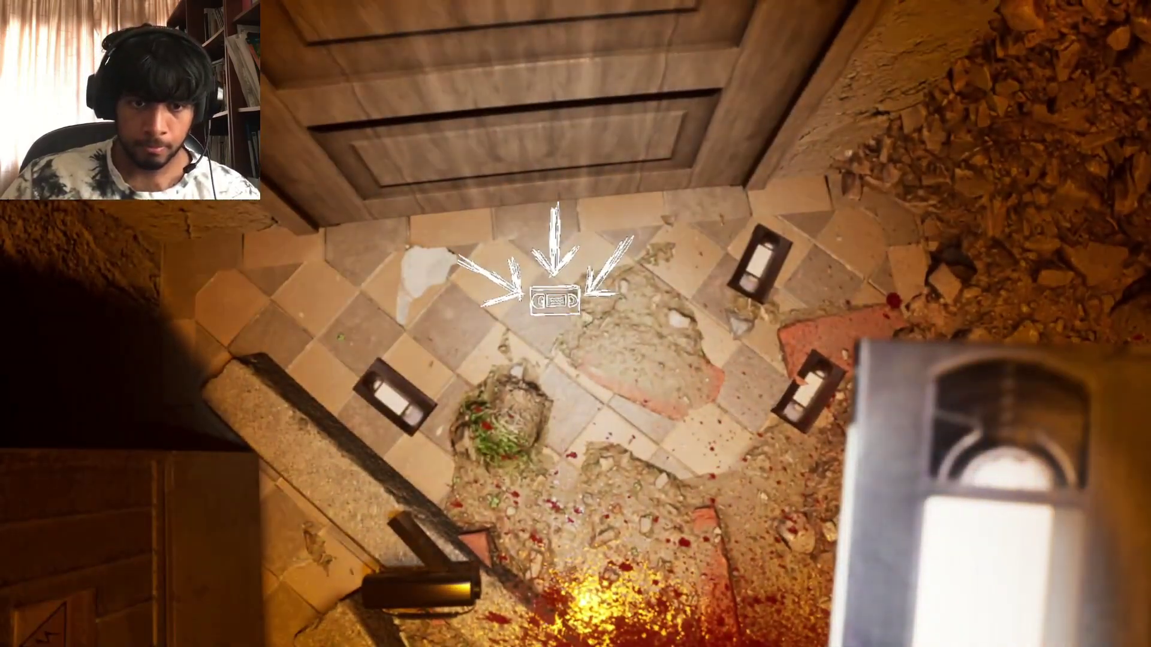
left_click(576, 324)
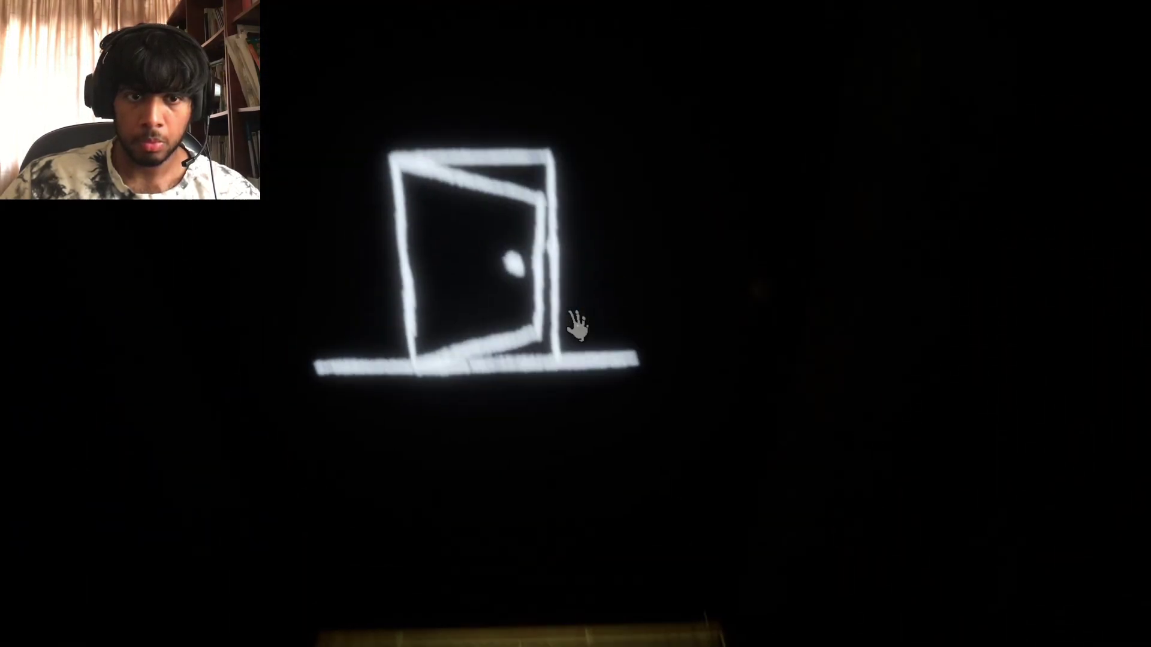
left_click(576, 327)
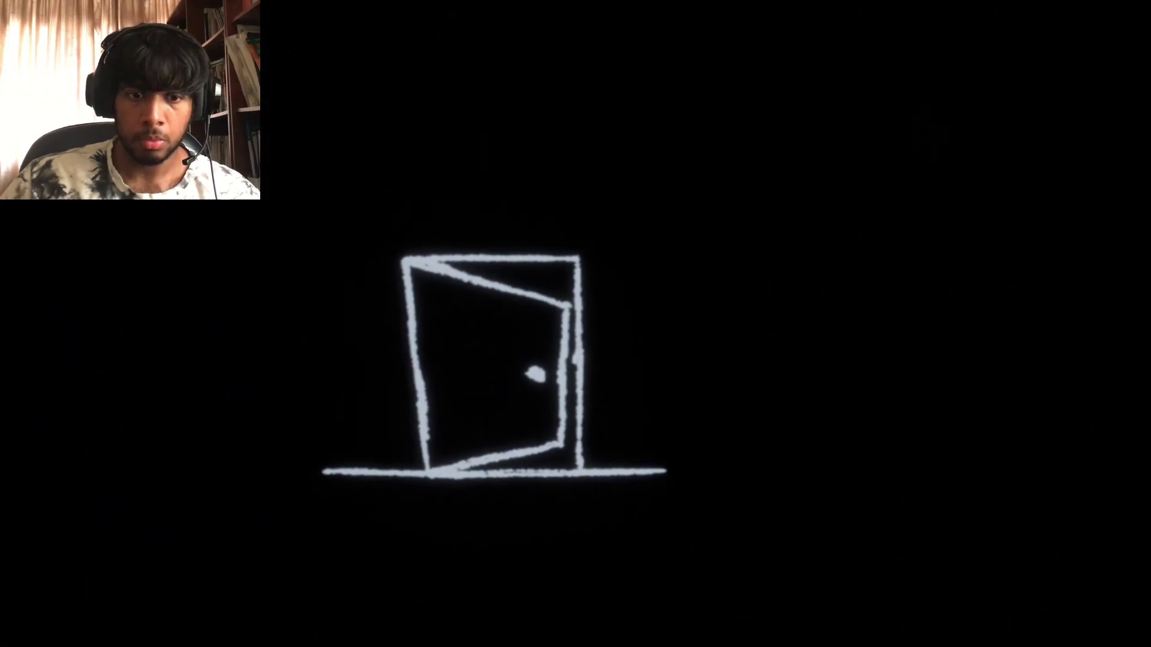